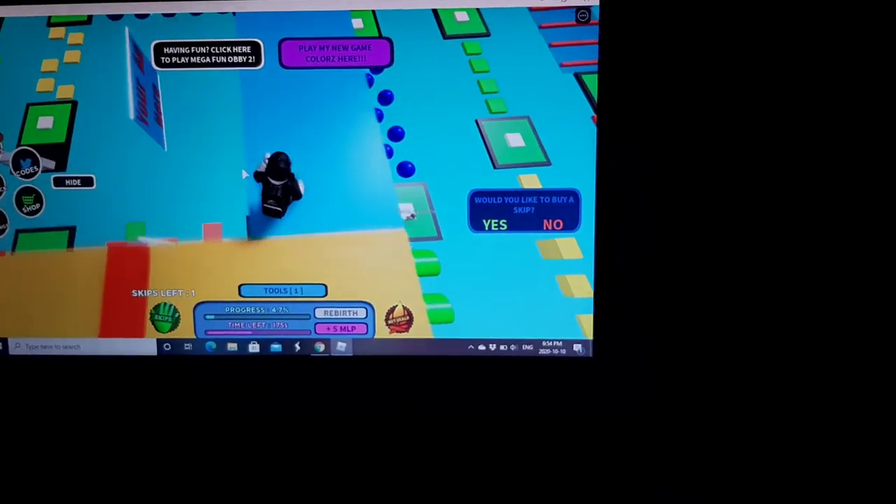
Jump twice more along the obby path, turn the camera, then start a new browser tab
key("space")
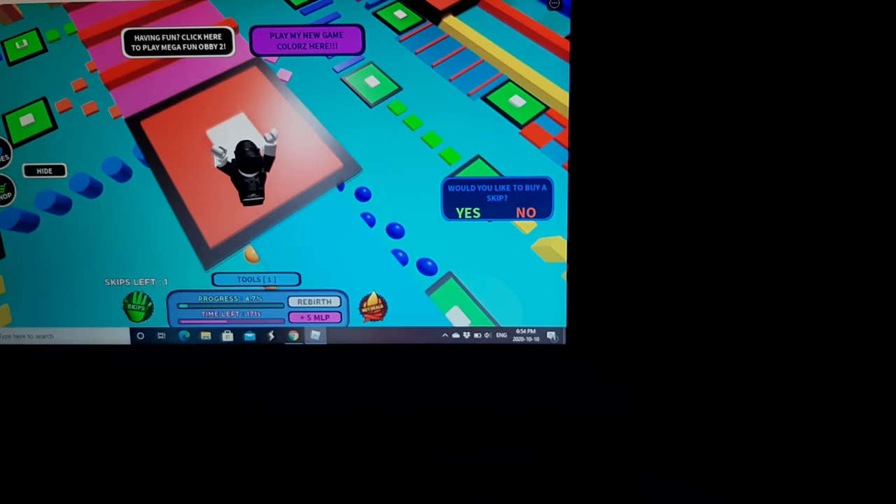
key("space")
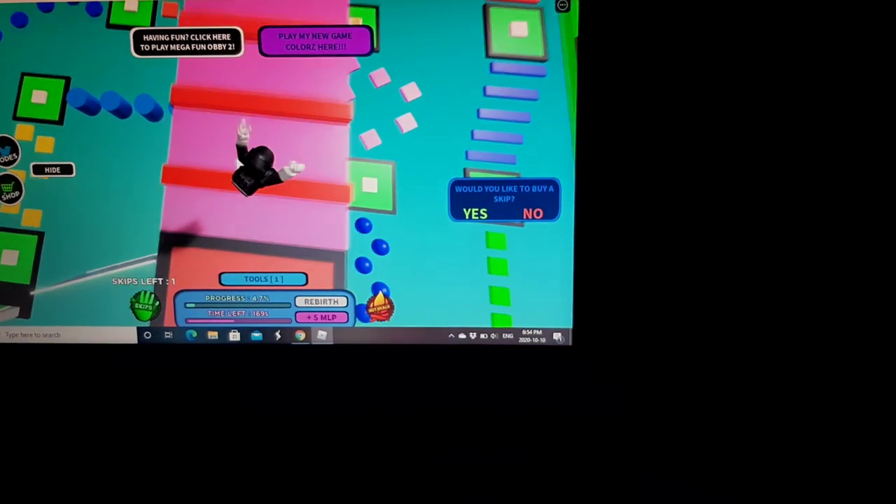
left_click_drag(238, 162, 238, 166)
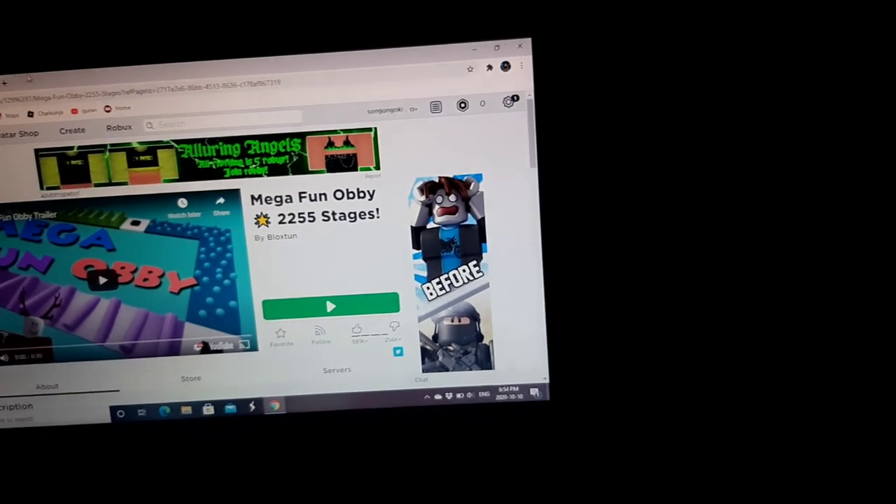
key("ctrl+t")
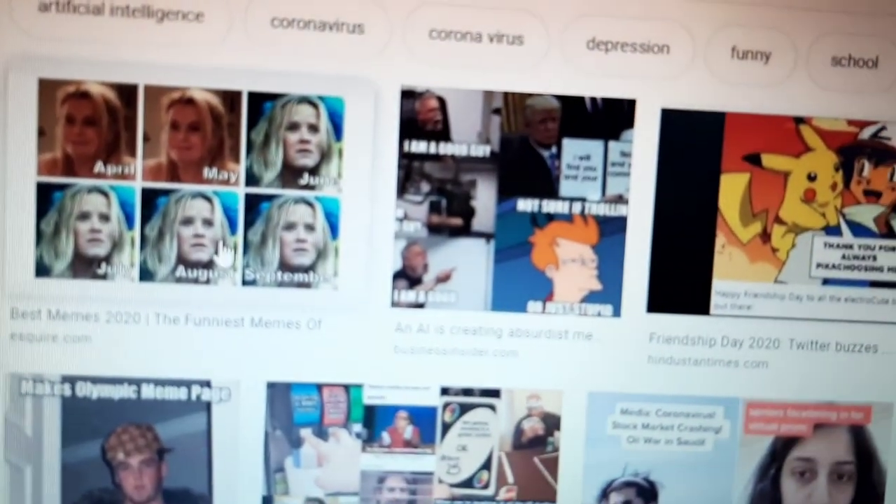
Preview the month-by-month meme collage and the Pikachu Friendship Day meme, closing each preview
left_click(280, 157)
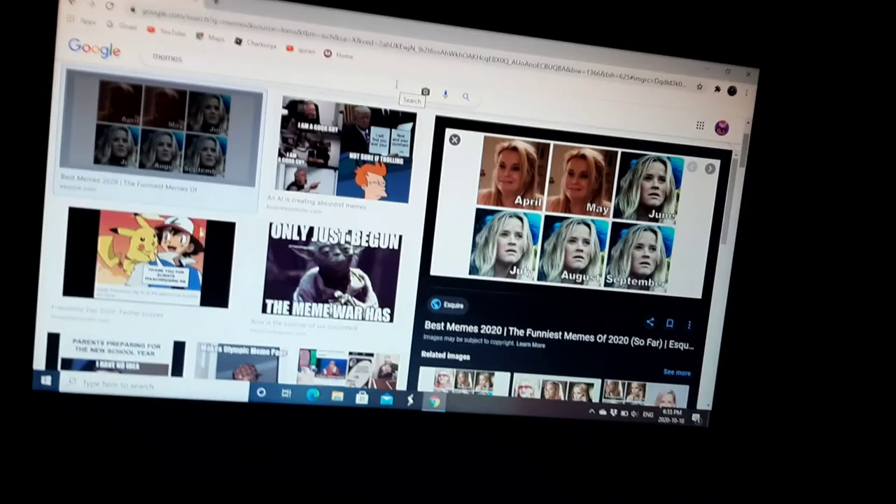
key("Escape")
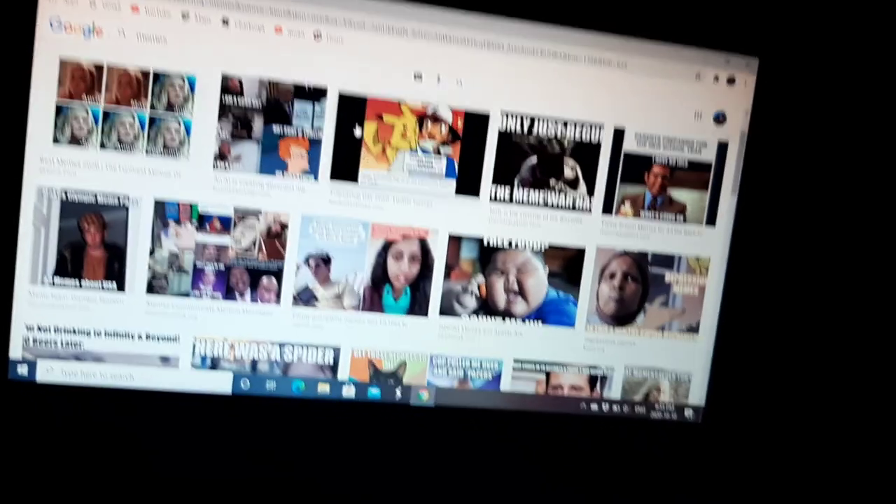
left_click(301, 143)
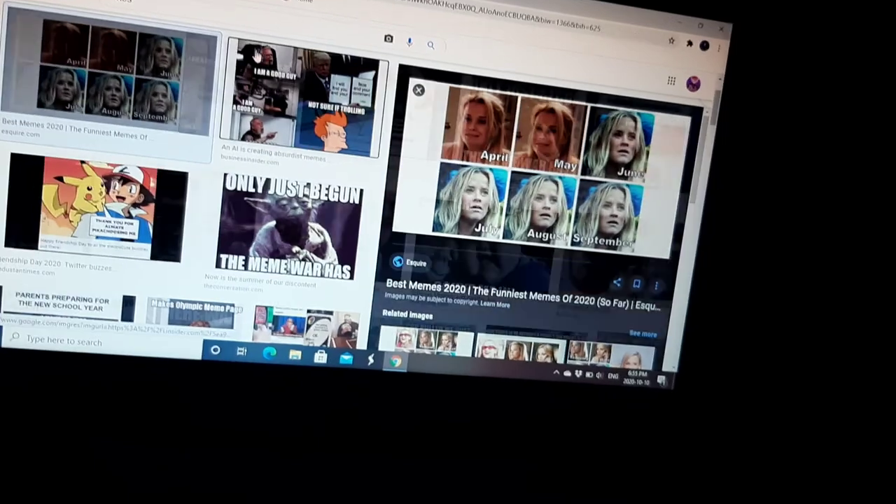
left_click(424, 105)
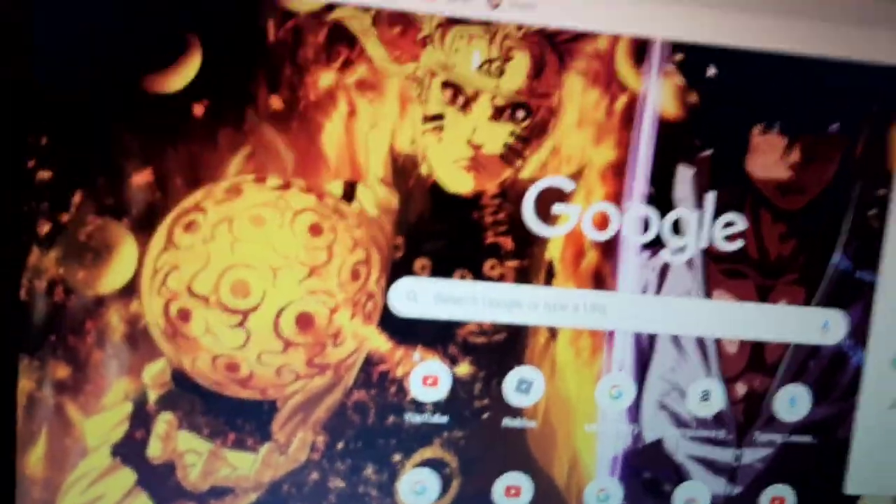
Dismiss the Amazon account panel and switch the Skytech desktop to the GTX 1050 Ti edition
key("Escape")
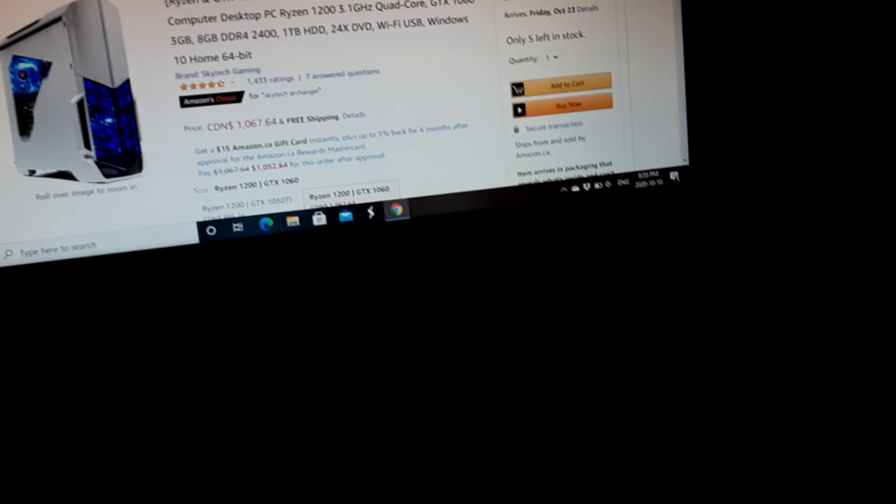
left_click(270, 224)
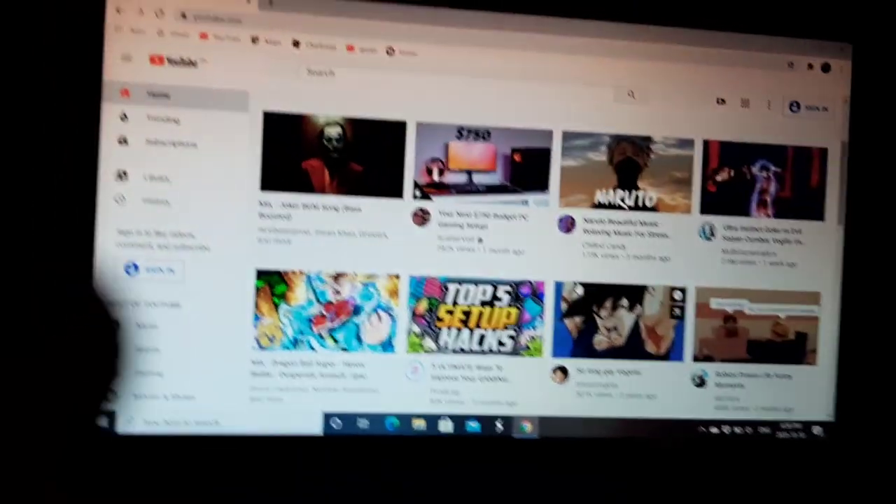
scroll(490, 266, "down", 2)
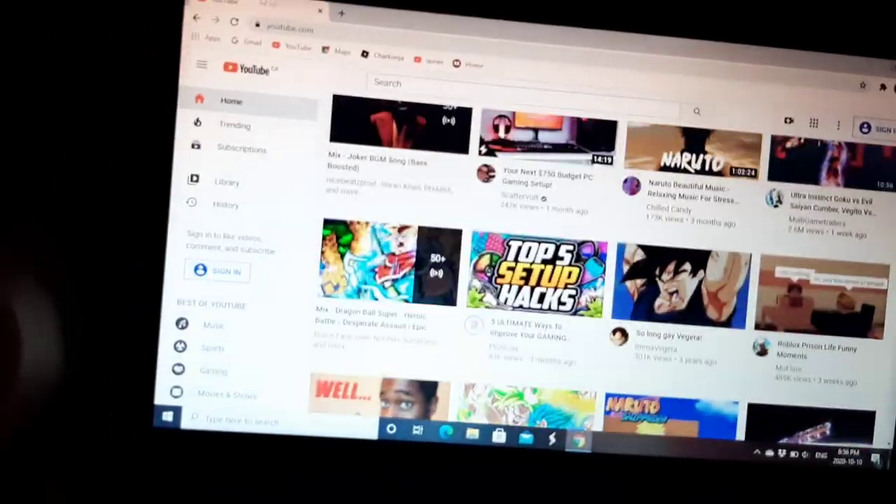